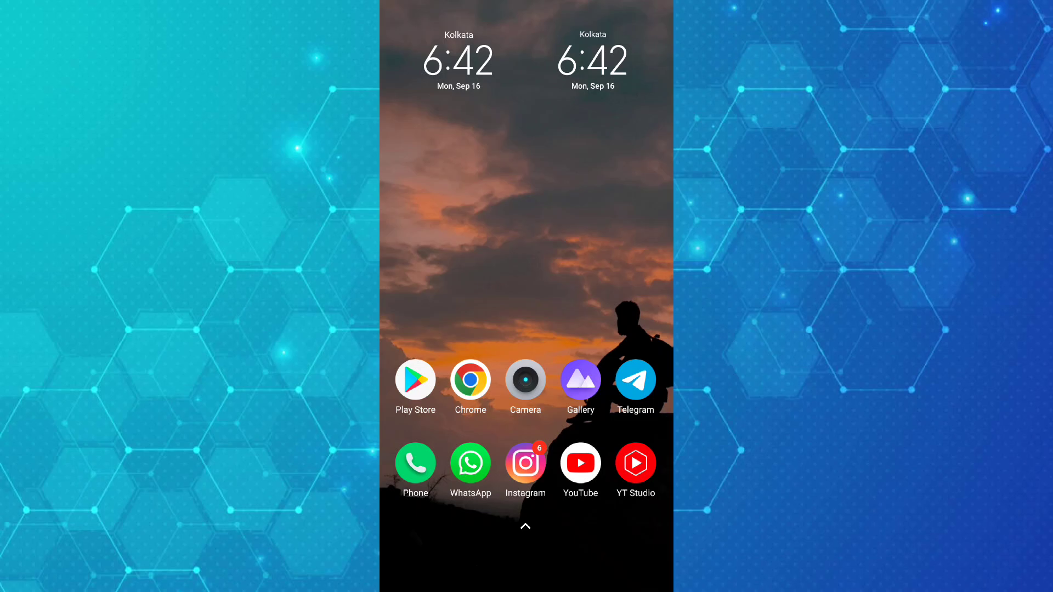
- Bring up the Android app drawer from the home screen
drag(525, 509, 525, 247)
- Go to the next app drawer page and launch InShot
drag(625, 248, 427, 247)
click(582, 213)
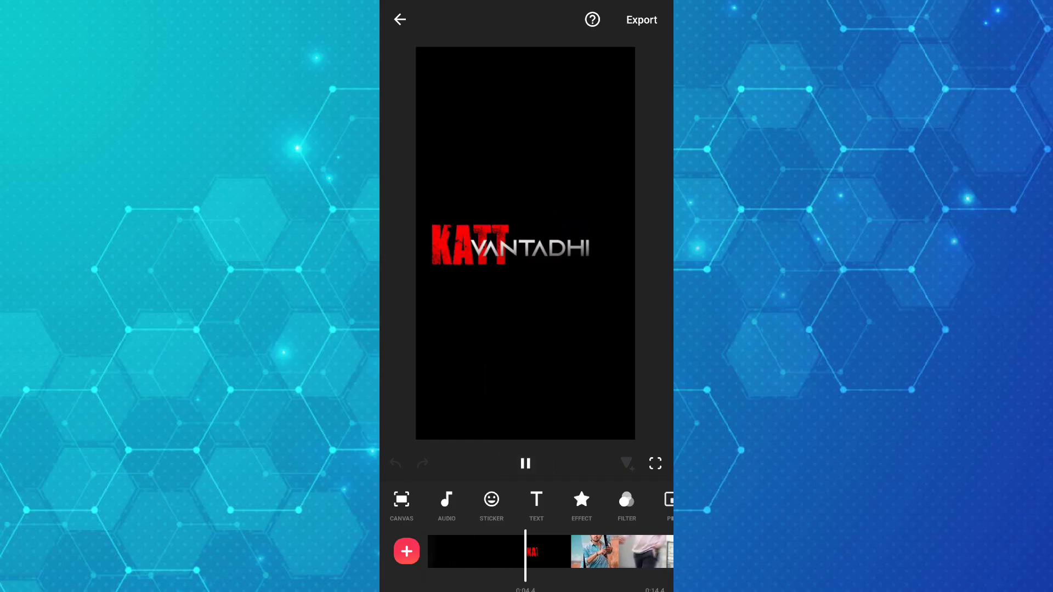
- Split the red title intro clip near 0:05.2, then seek back into its first part
click(524, 464)
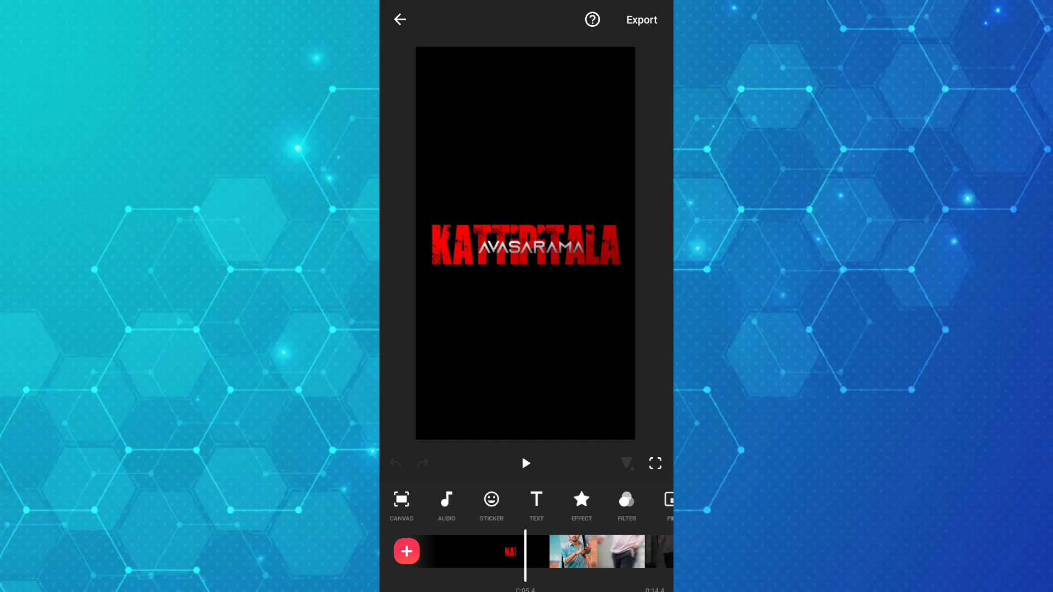
click(521, 453)
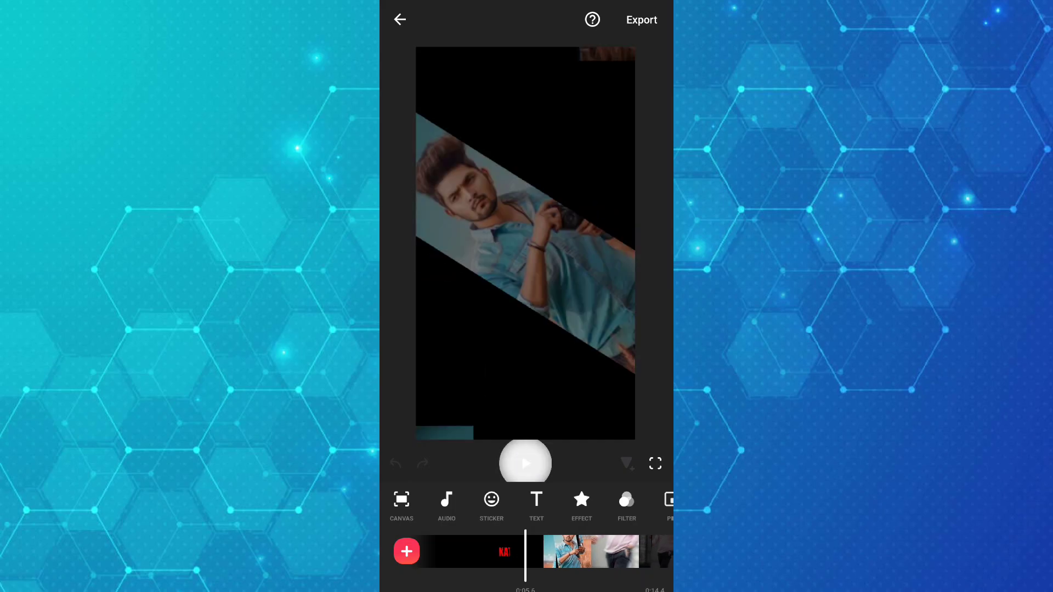
drag(576, 552, 581, 551)
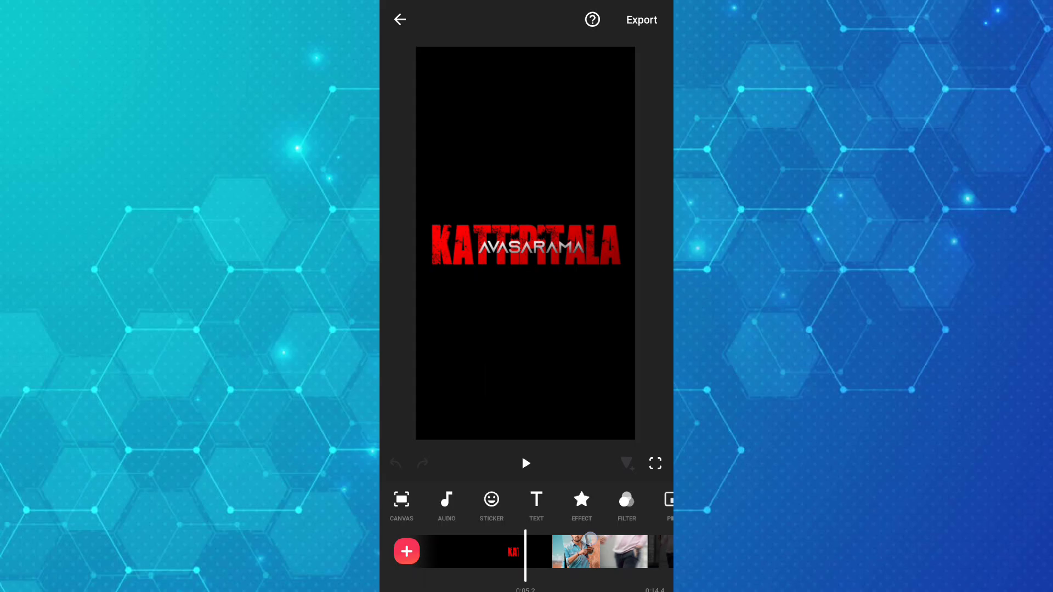
click(578, 549)
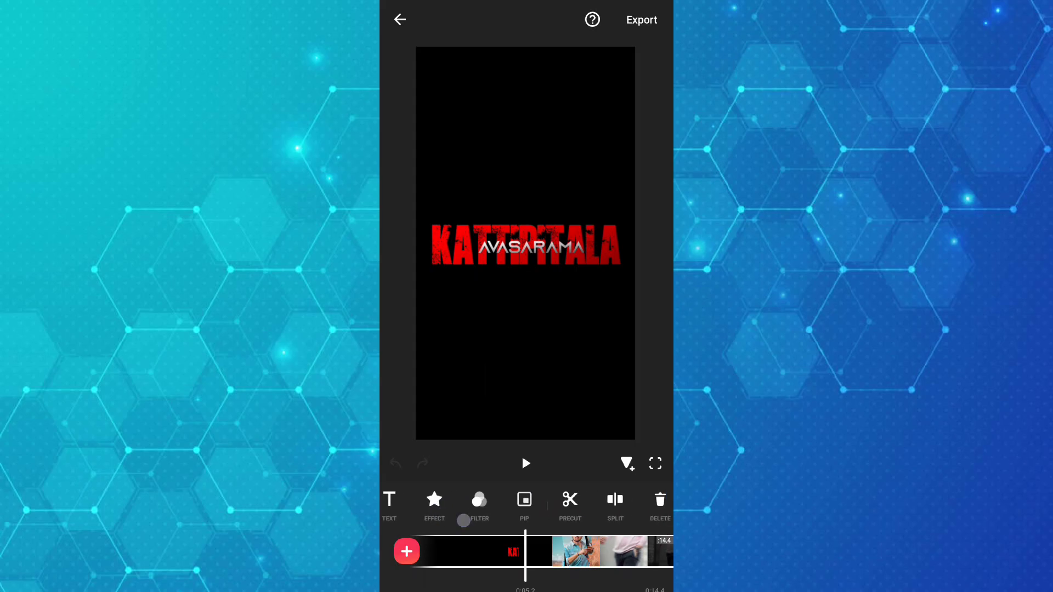
click(549, 501)
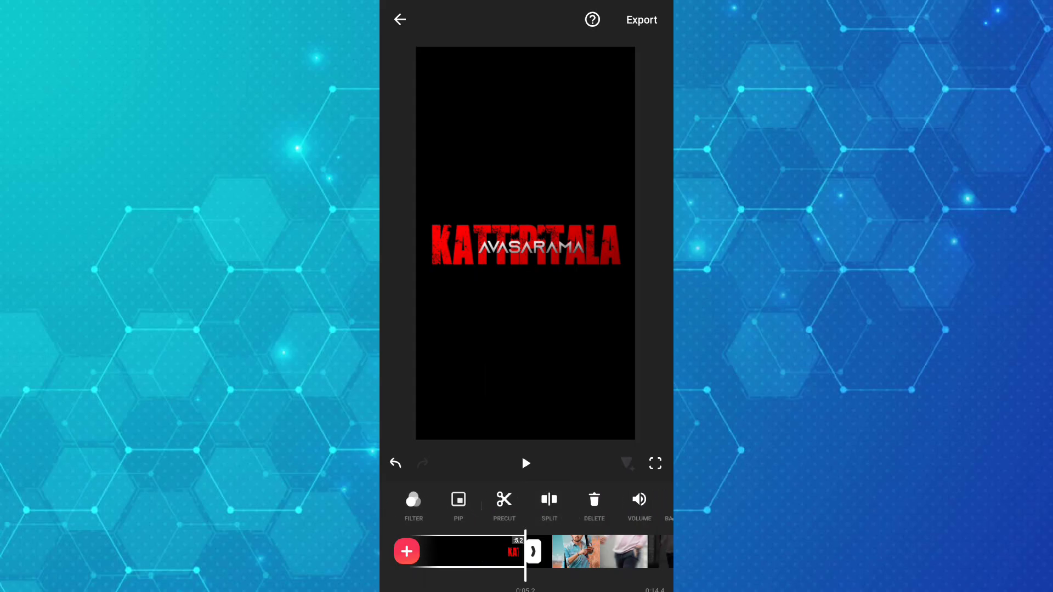
drag(545, 554, 461, 562)
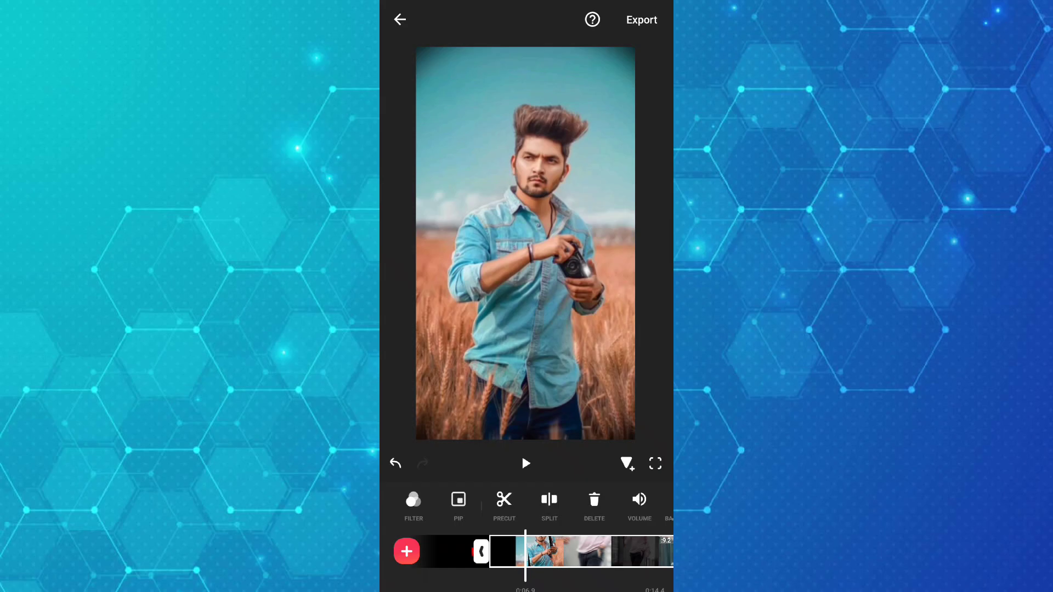
- Extract the camera photo clip's sound as a separate audio track
drag(610, 514, 581, 514)
click(611, 502)
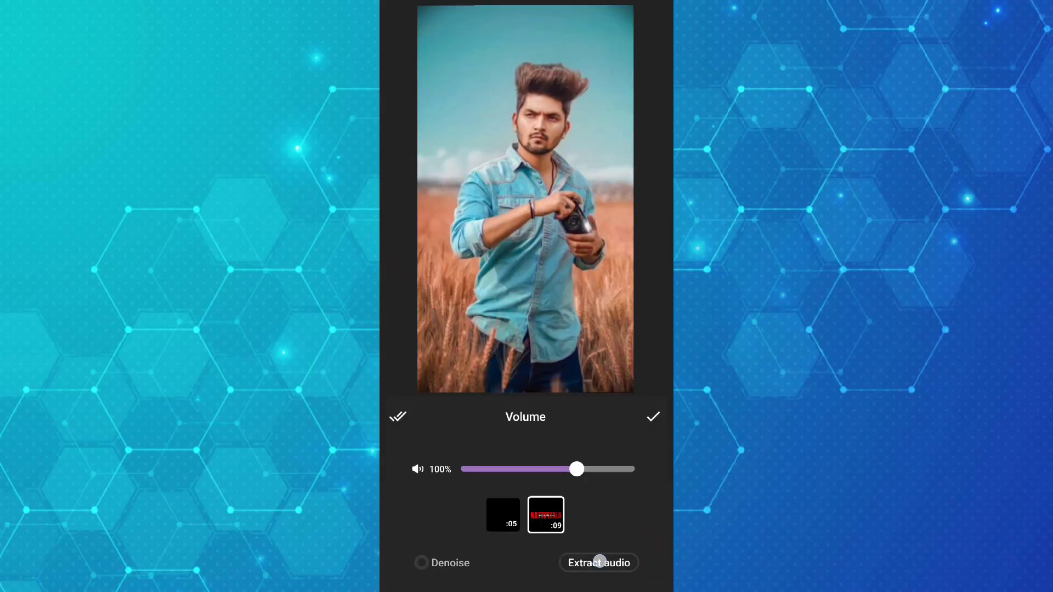
click(596, 564)
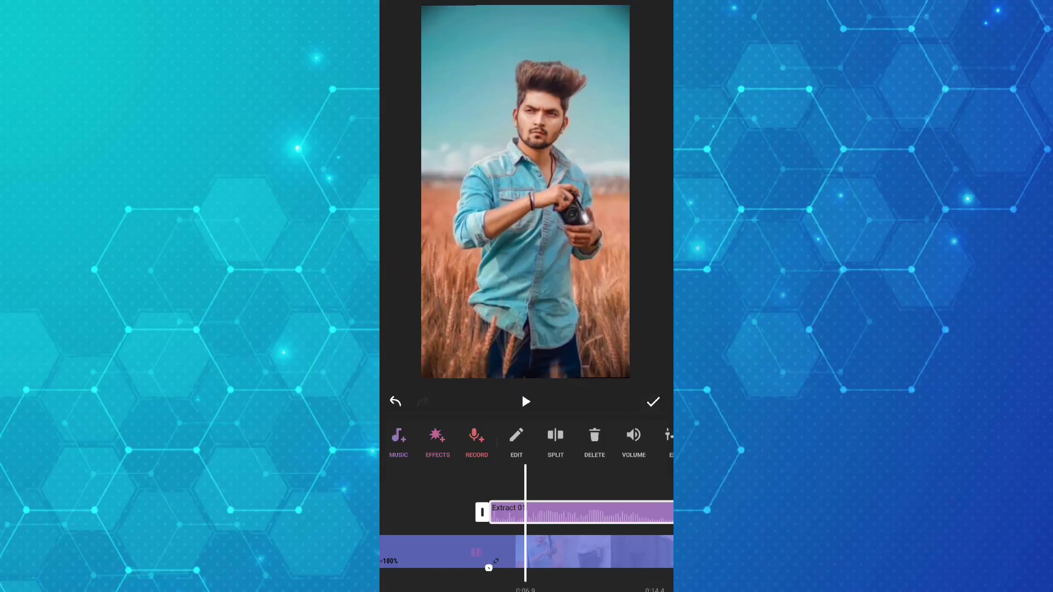
click(652, 401)
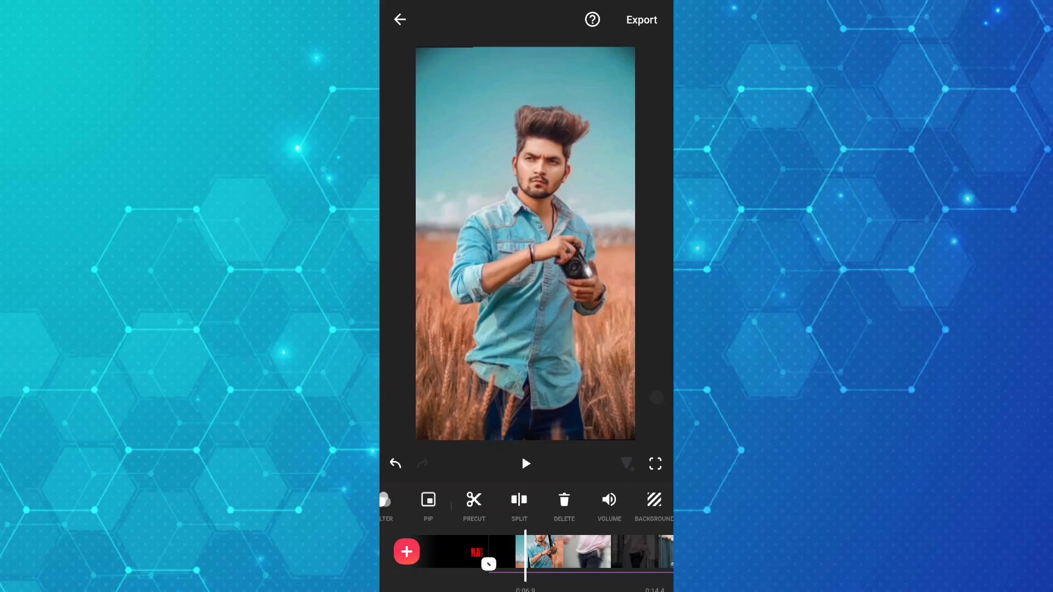
- Delete the camera photo clip and bring up the add-media choices
click(586, 550)
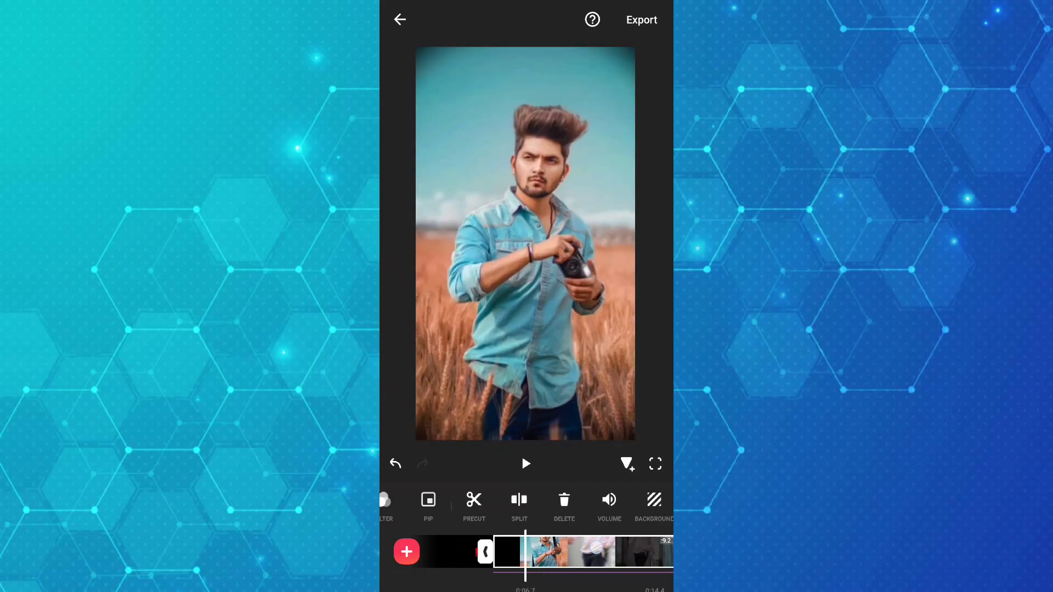
drag(576, 552, 592, 551)
click(564, 500)
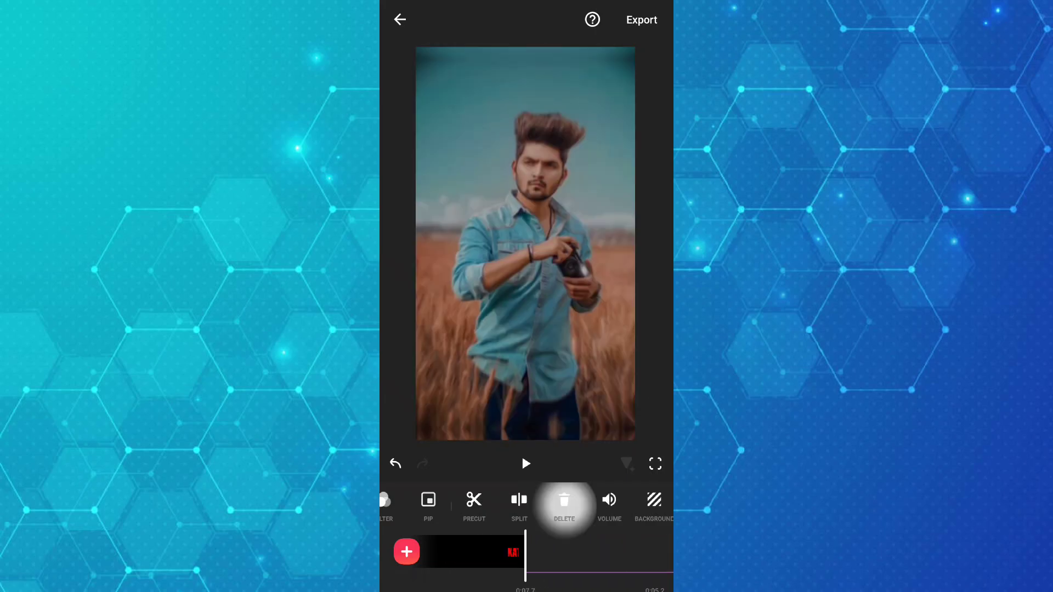
click(406, 551)
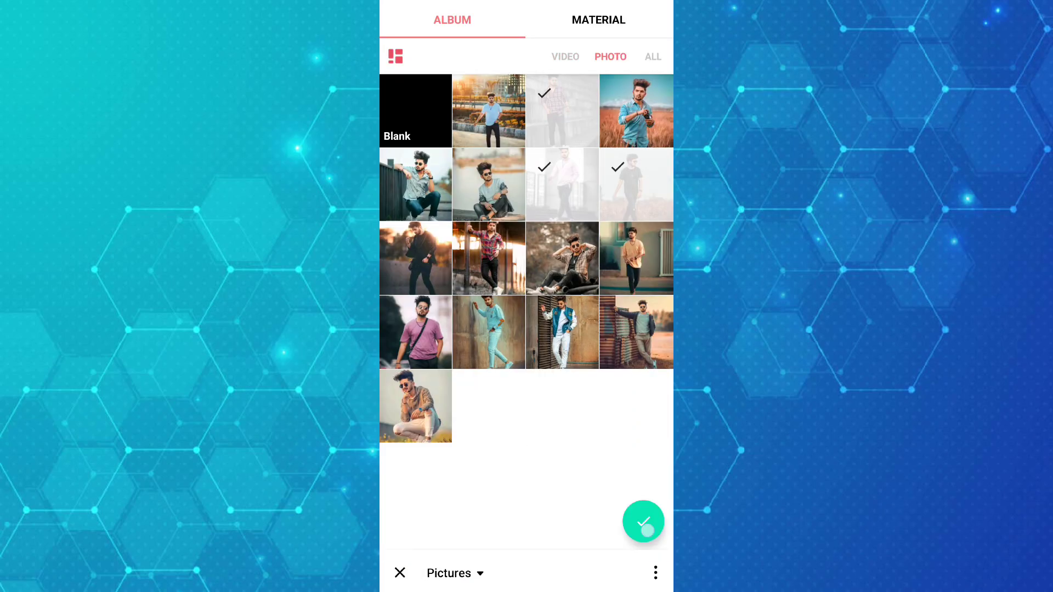
- Add the three chosen photos and enlarge the black, pink and plaid-shirt photos to fill the frame
click(643, 524)
click(579, 551)
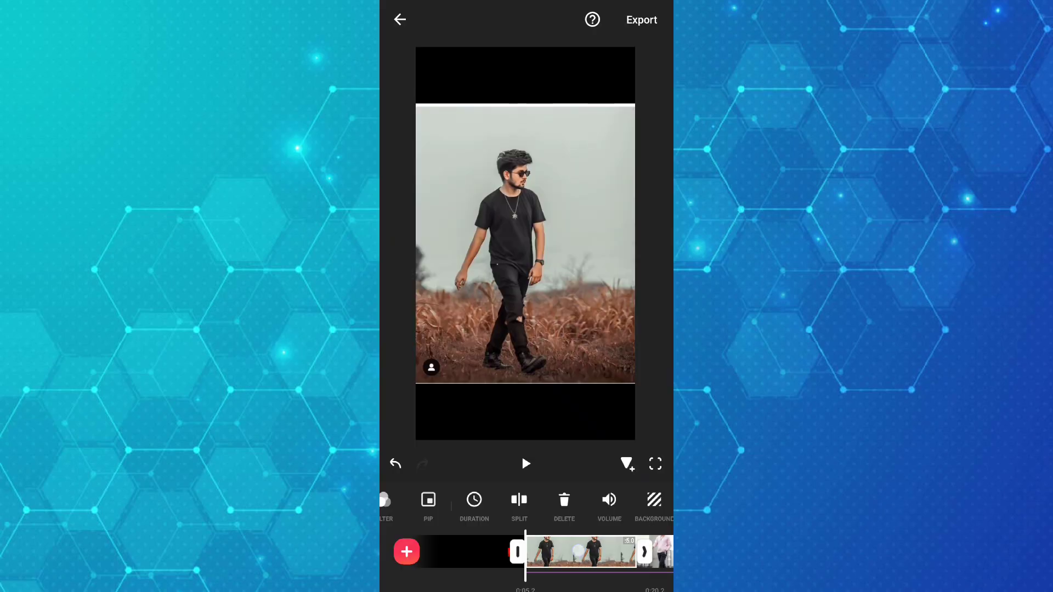
drag(571, 202, 559, 352)
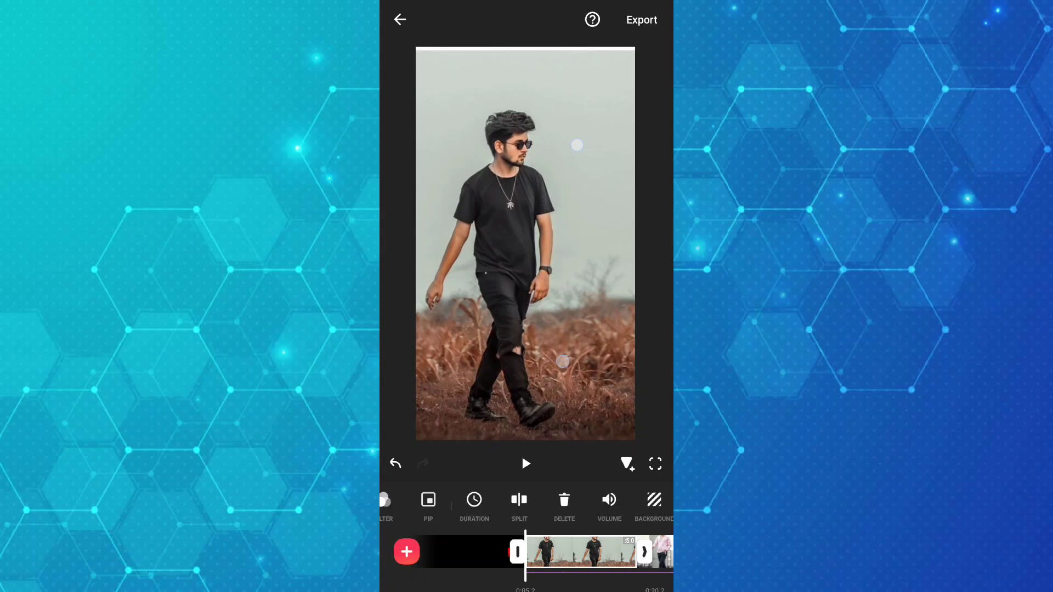
drag(561, 556, 461, 555)
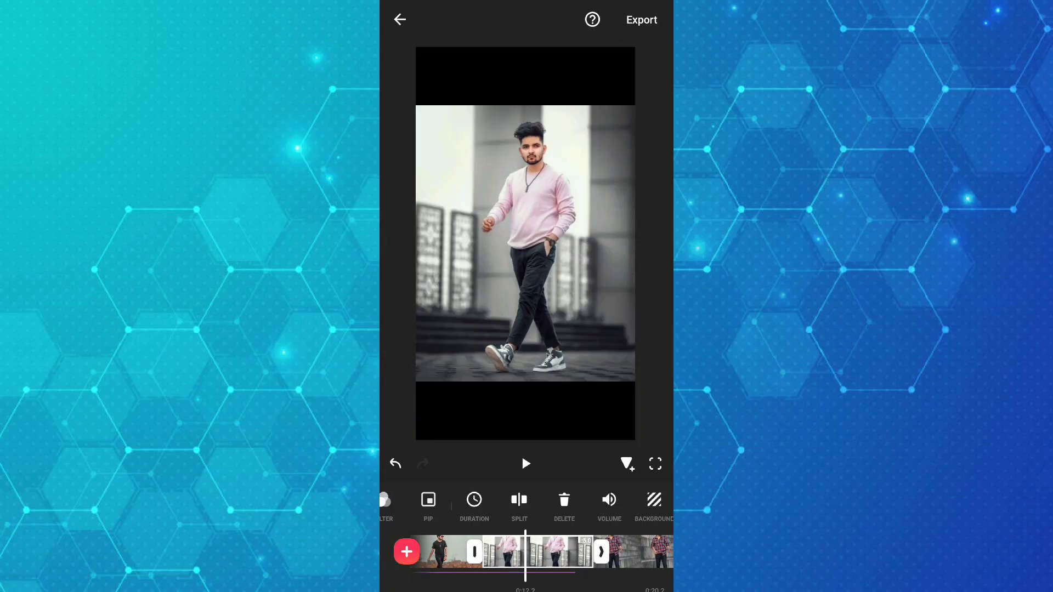
drag(520, 247, 571, 360)
drag(592, 556, 493, 557)
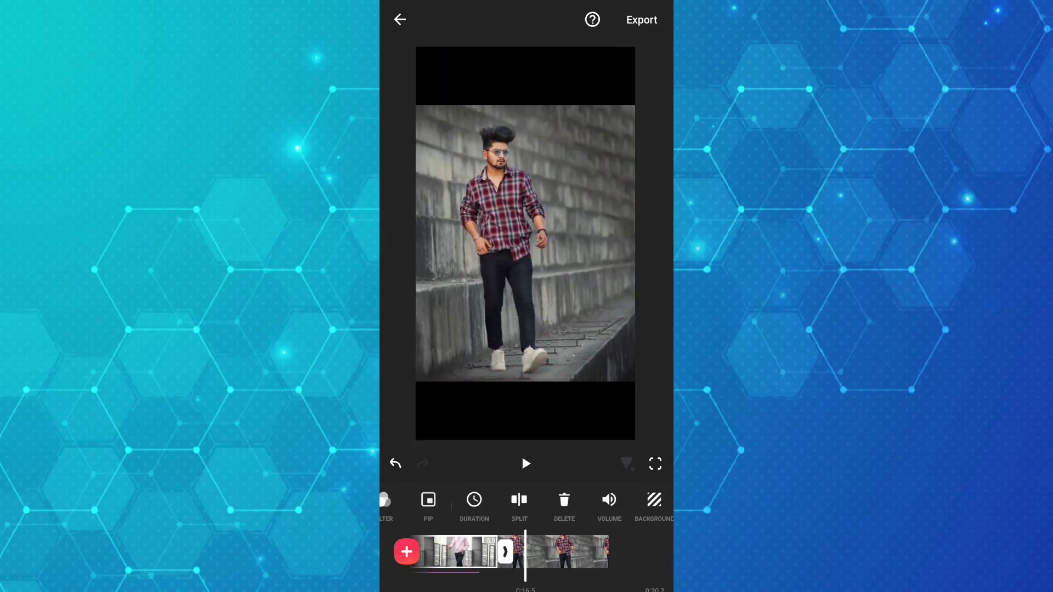
click(568, 553)
drag(575, 276, 570, 312)
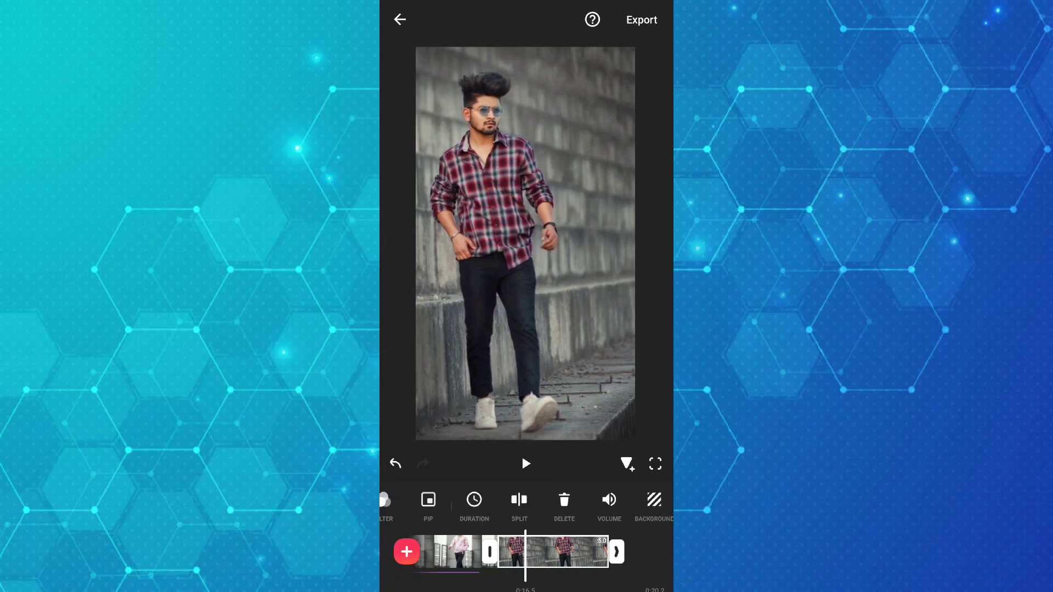
drag(493, 556, 592, 556)
mouse_move(493, 556)
mouse_down()
mouse_move(592, 555)
mouse_move(534, 553)
mouse_up()
- Trim the pink-shirt clip to 3.1 s and the plaid-shirt clip to 3.7 s
click(510, 553)
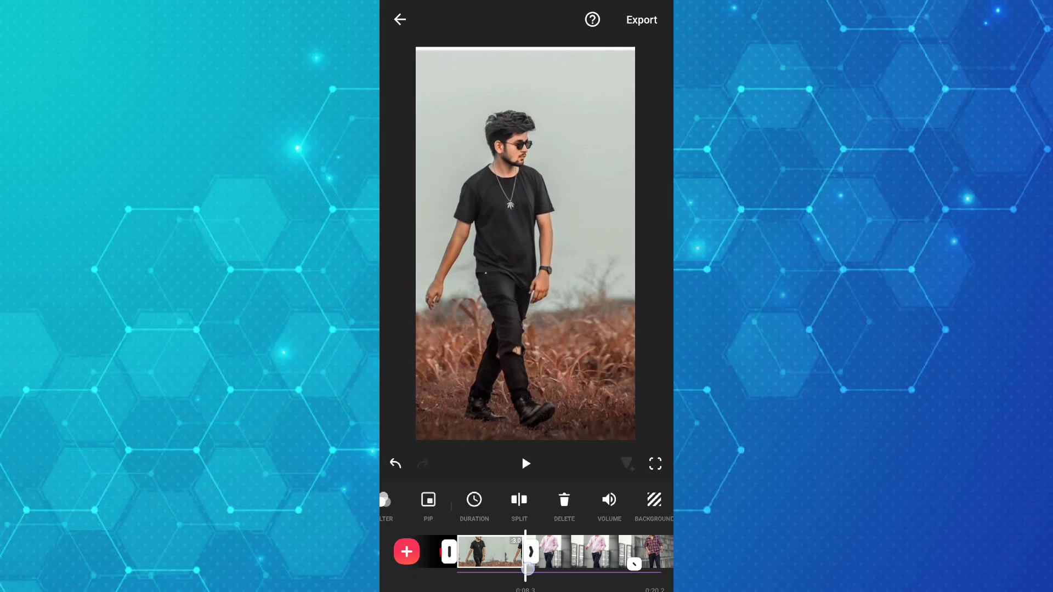
click(580, 552)
drag(576, 553, 531, 553)
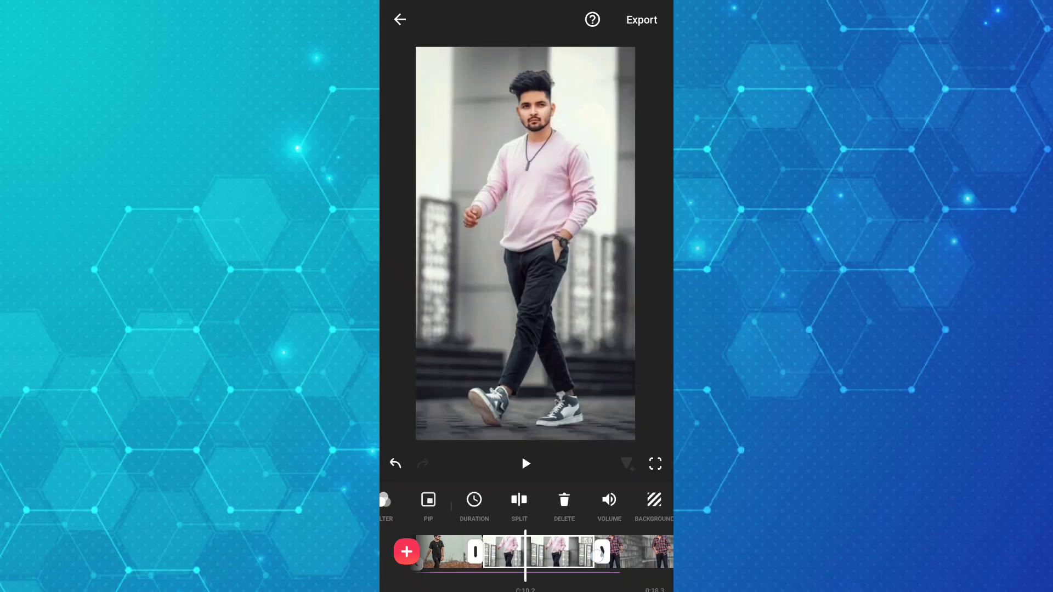
drag(602, 551, 494, 552)
click(551, 553)
drag(580, 560, 549, 577)
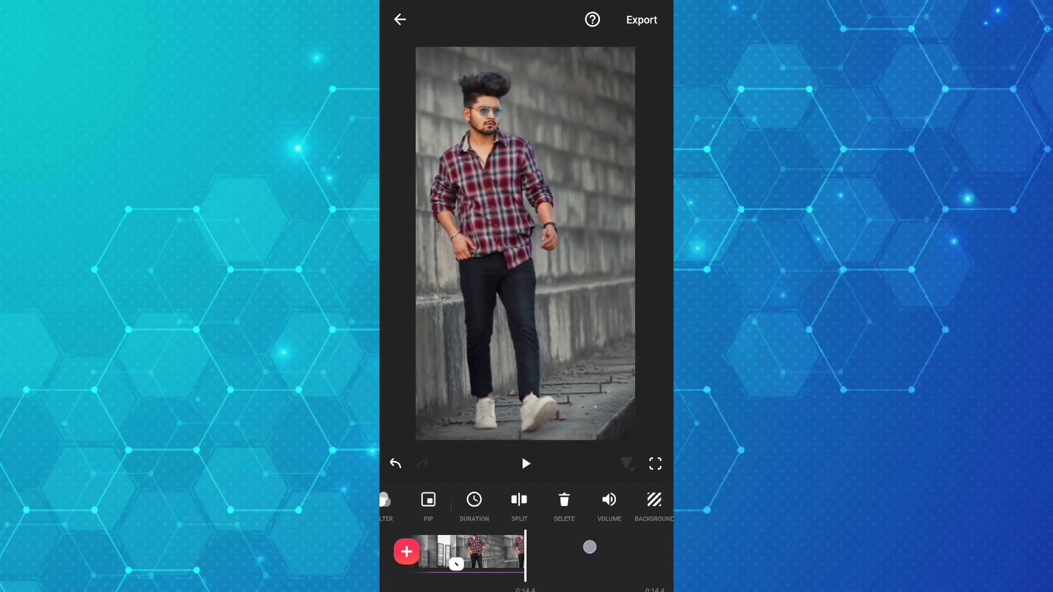
mouse_move(458, 564)
mouse_down()
mouse_move(611, 560)
mouse_move(477, 553)
mouse_up()
- Try Trisect 1, then apply the Trisect 2 combo to the black-shirt clip and replay it
click(551, 552)
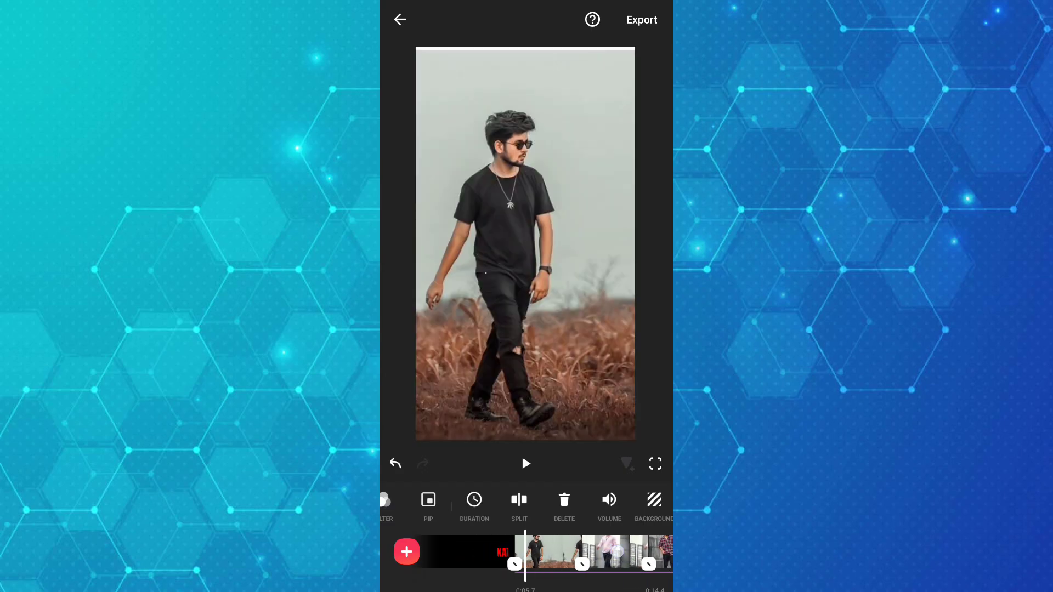
drag(608, 502, 472, 502)
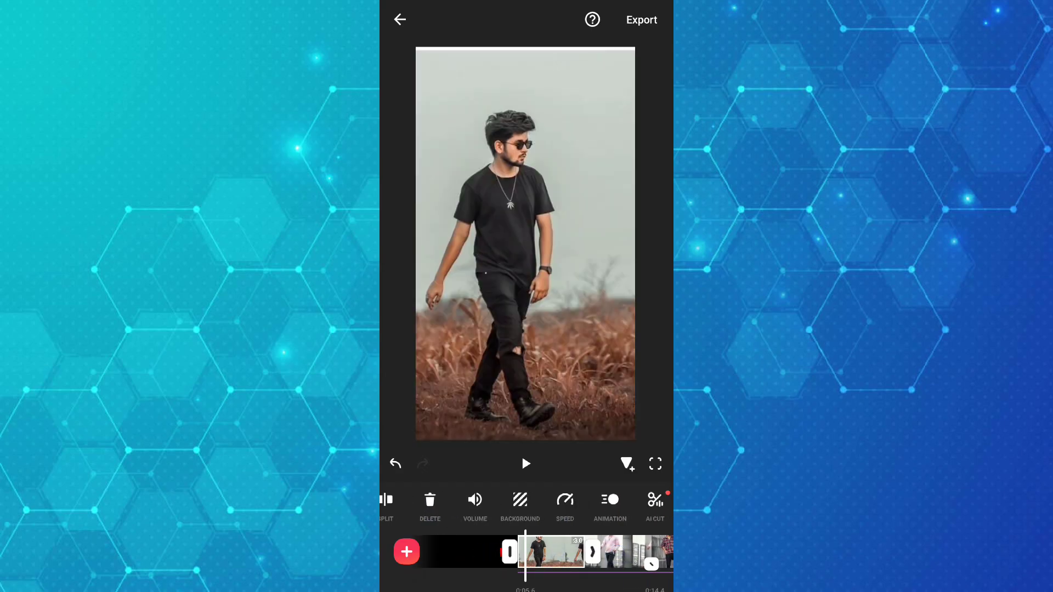
click(609, 499)
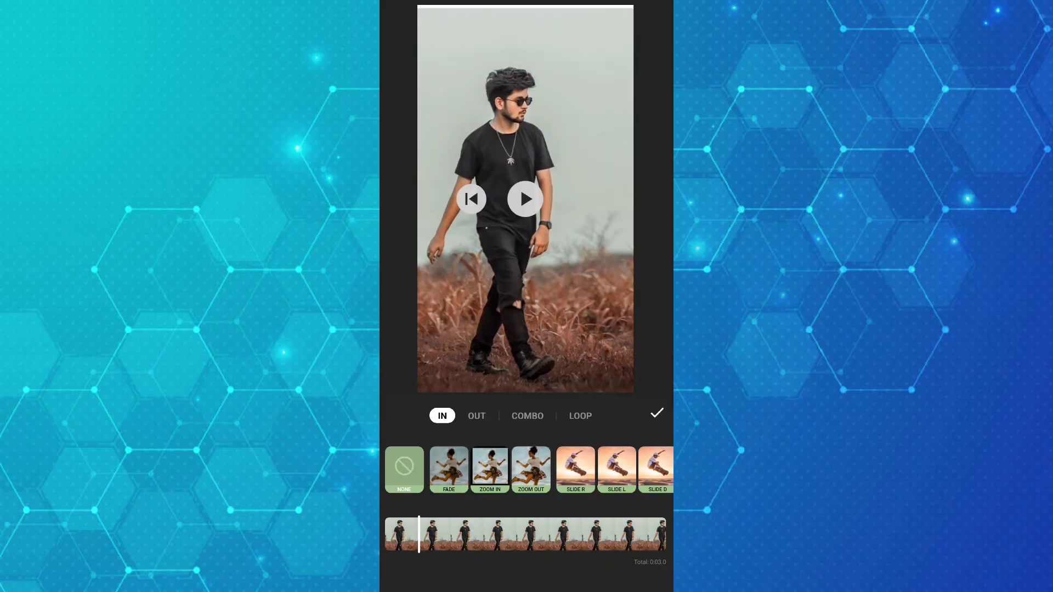
click(527, 416)
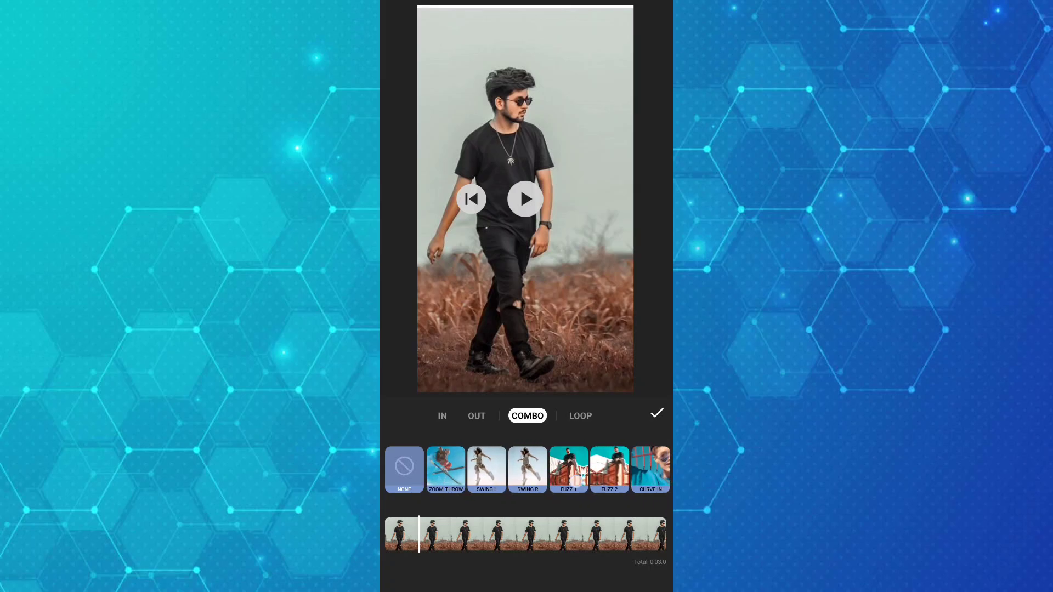
drag(633, 499, 410, 498)
drag(577, 469, 534, 469)
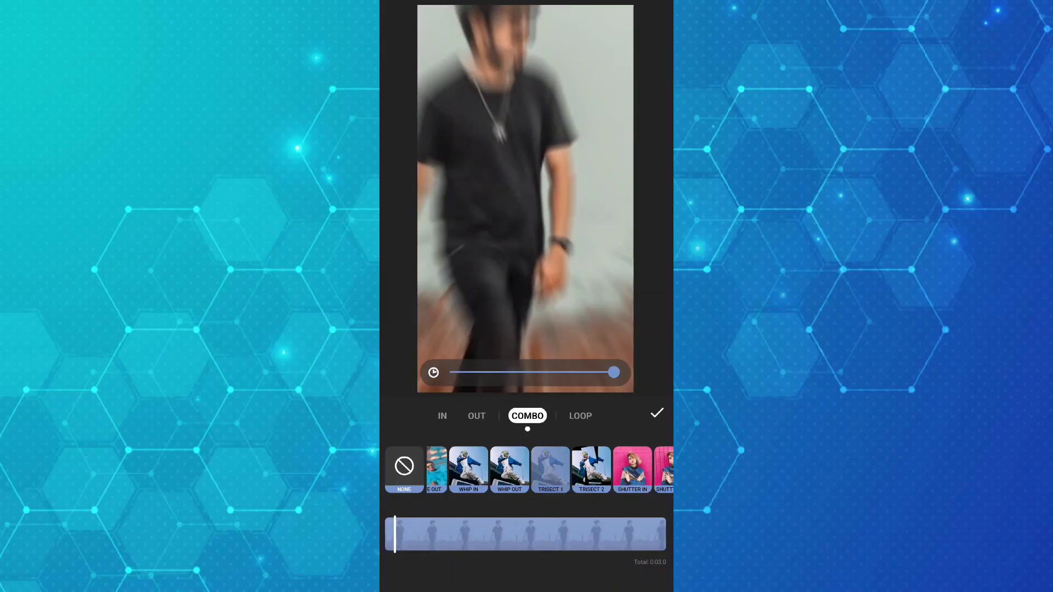
click(528, 469)
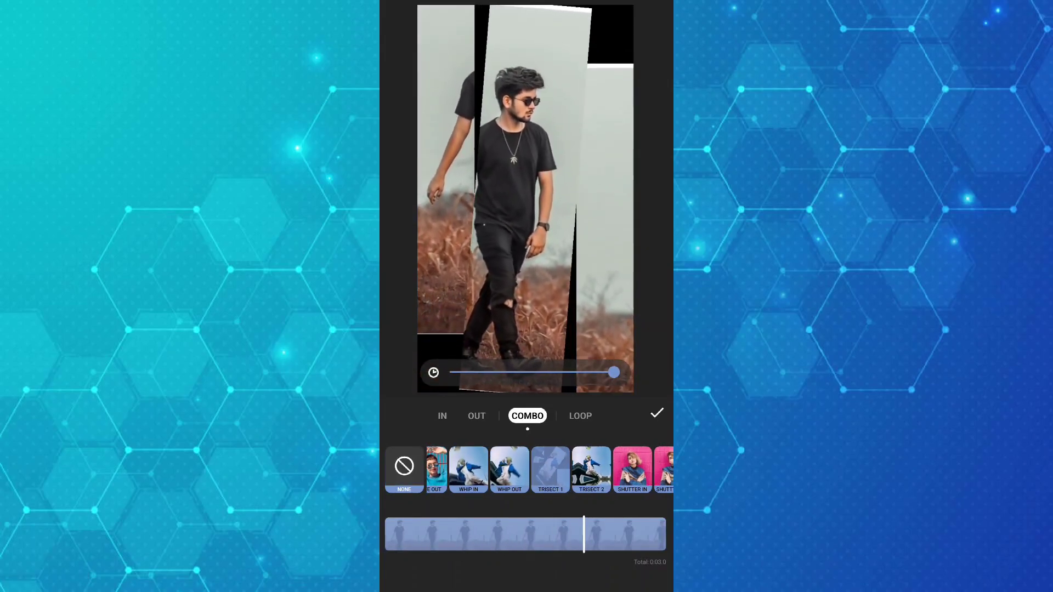
click(591, 469)
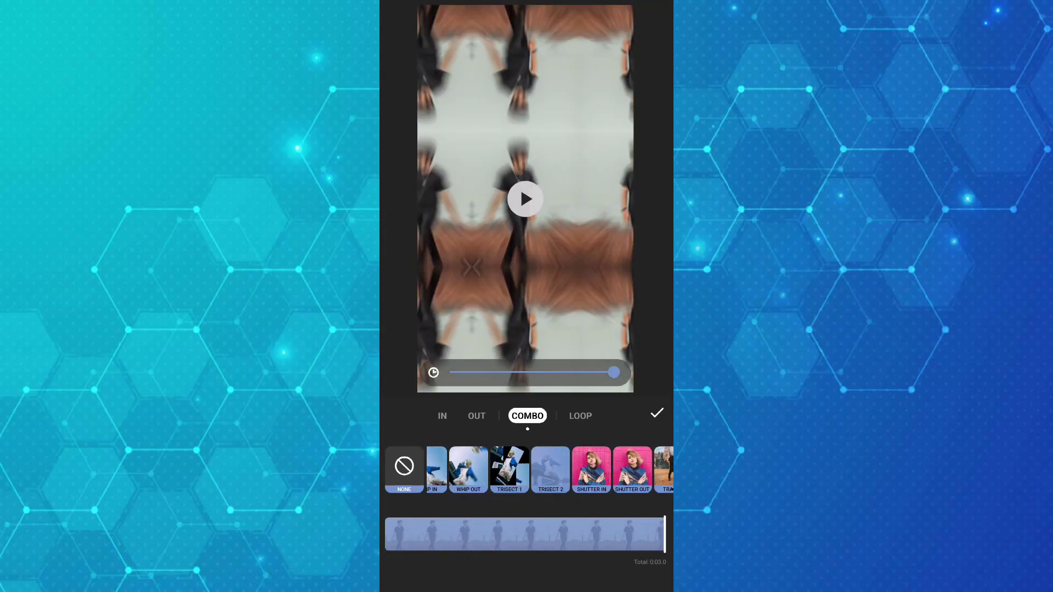
click(526, 199)
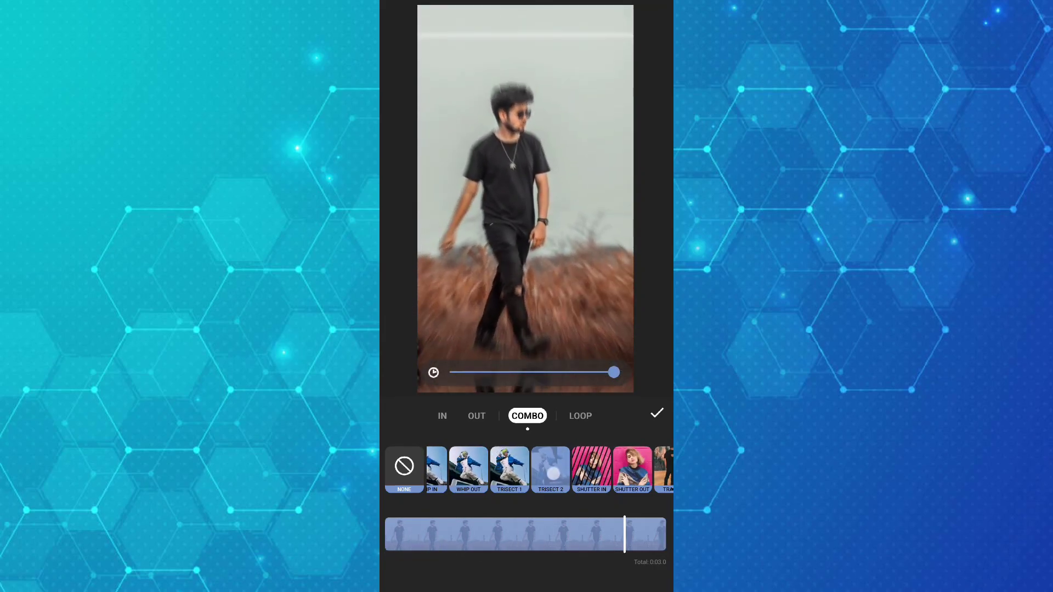
- Confirm the previous animation, then apply the Trisect 1 combo to the pink-sweater clip
click(657, 413)
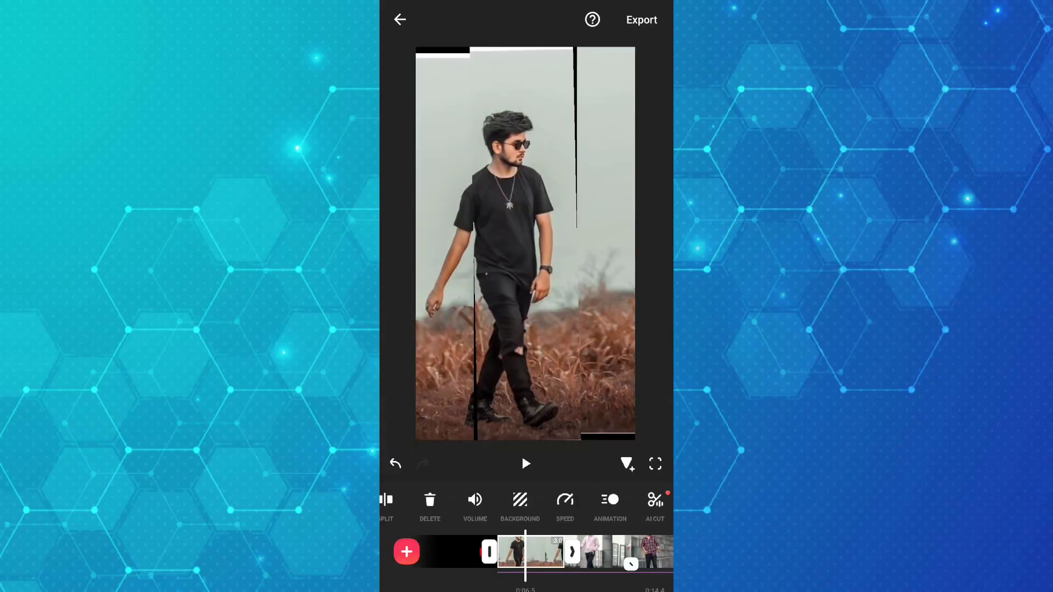
click(598, 549)
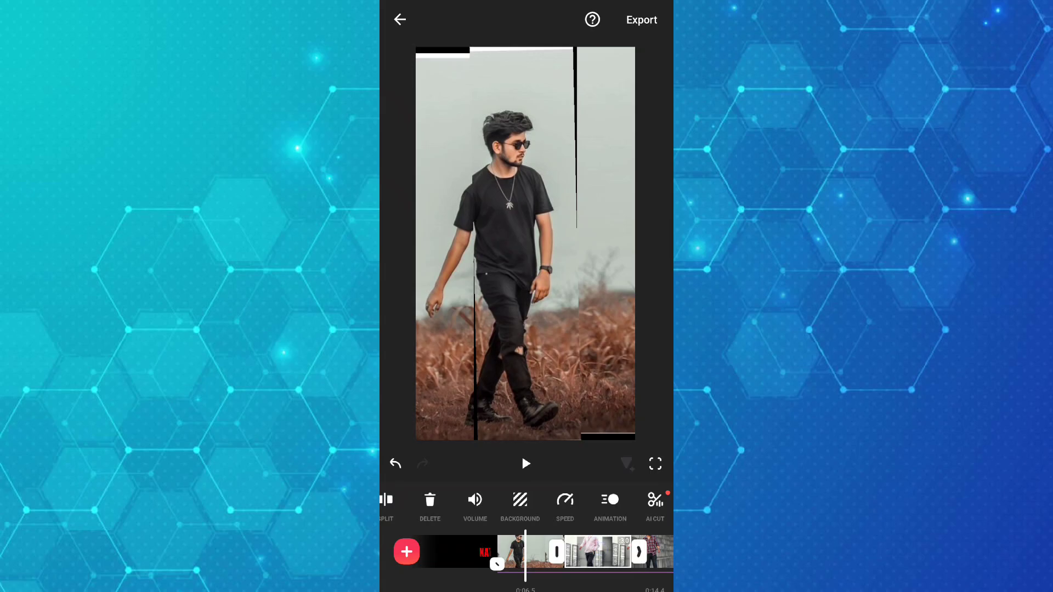
click(609, 502)
click(527, 415)
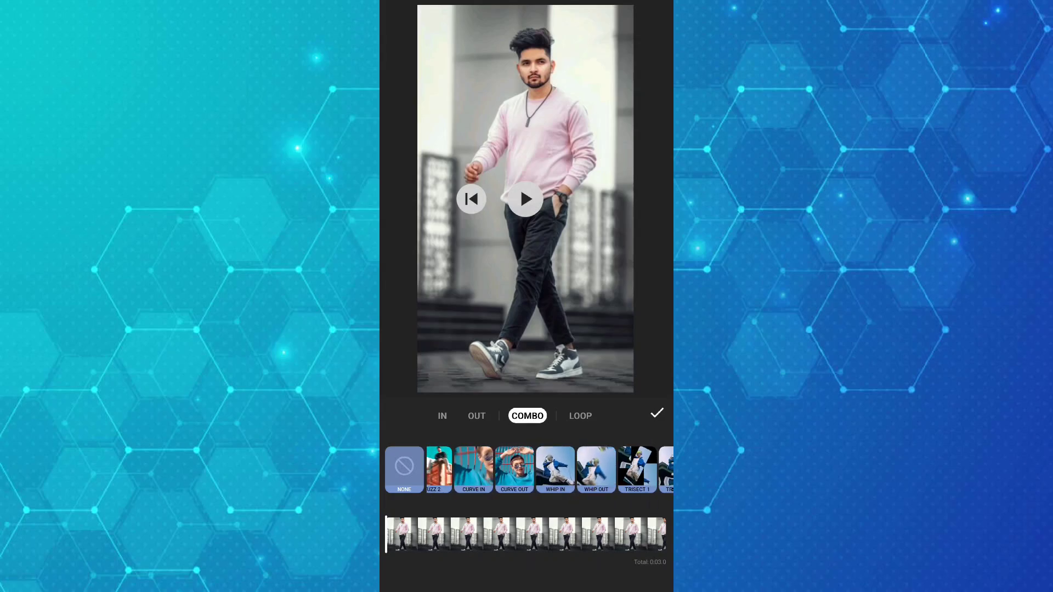
drag(575, 469, 485, 469)
click(555, 469)
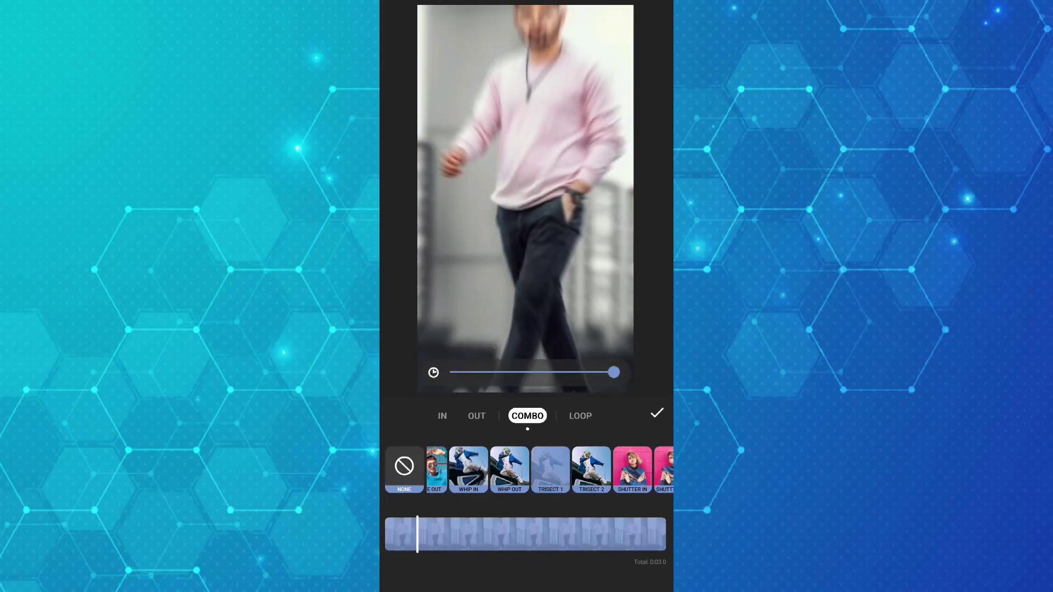
- Confirm the pink clip's animation, then apply and confirm Trisect 2 on the plaid-shirt clip
click(657, 413)
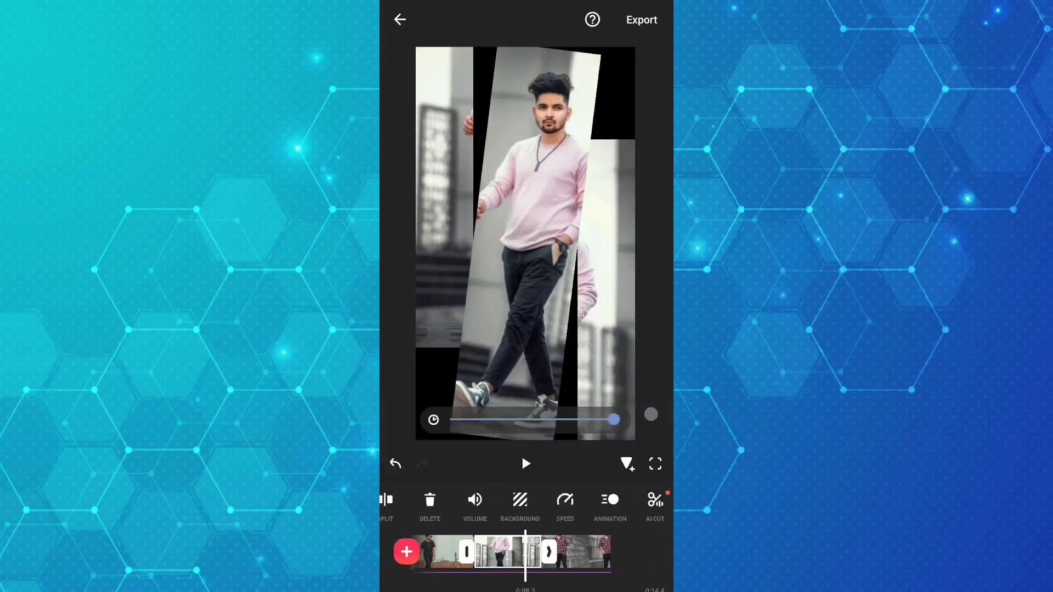
click(580, 551)
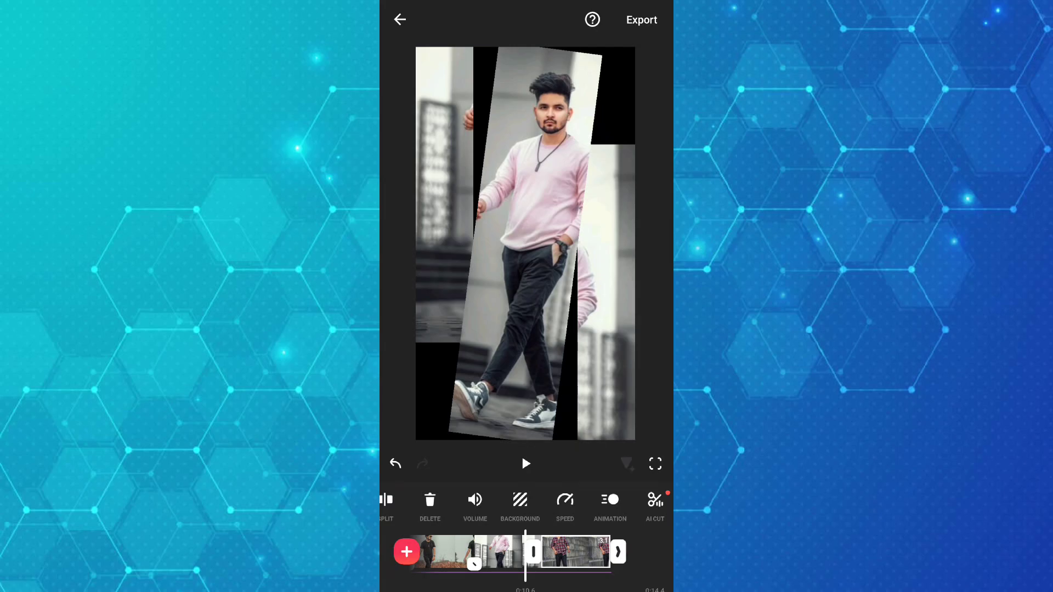
click(610, 503)
click(528, 415)
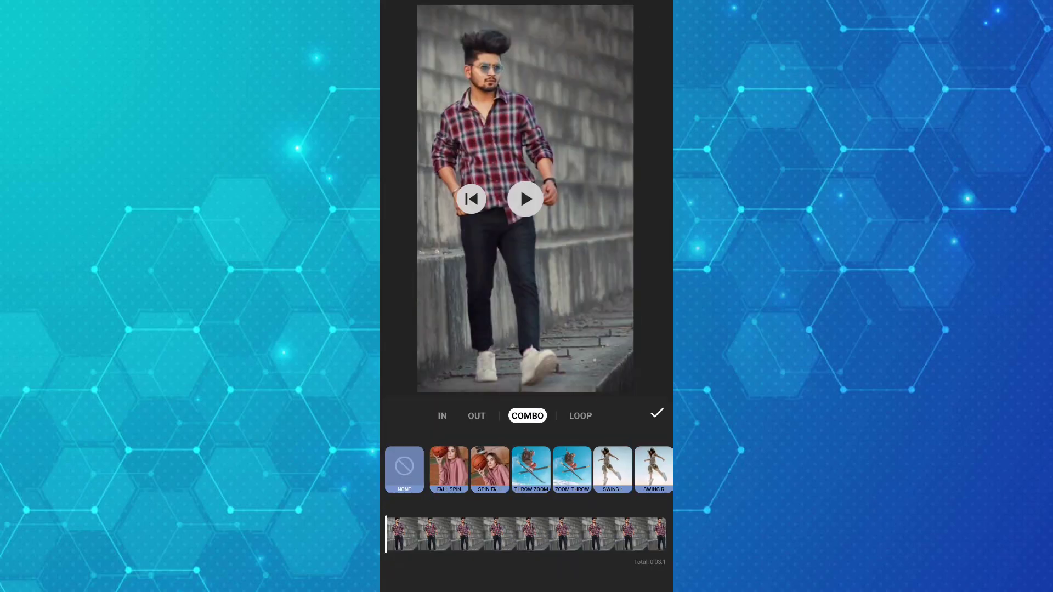
drag(576, 469, 395, 469)
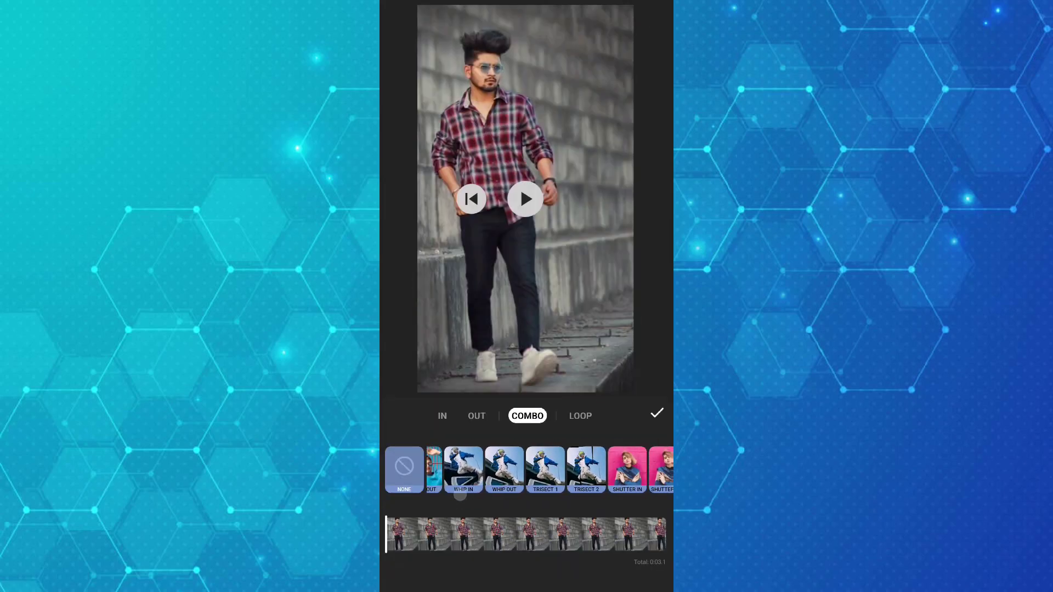
click(468, 469)
click(656, 414)
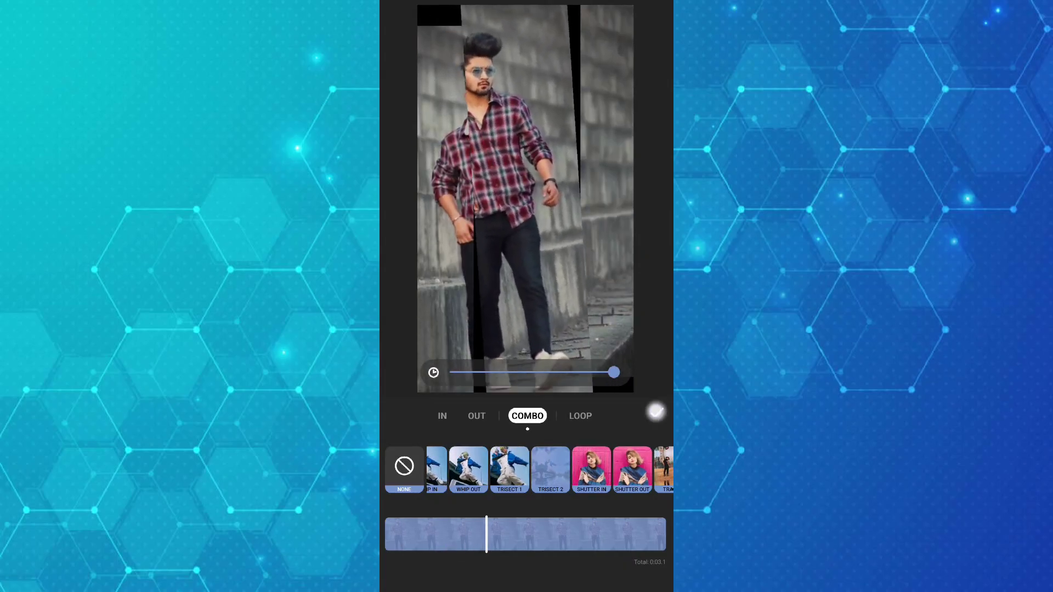
drag(461, 552, 650, 553)
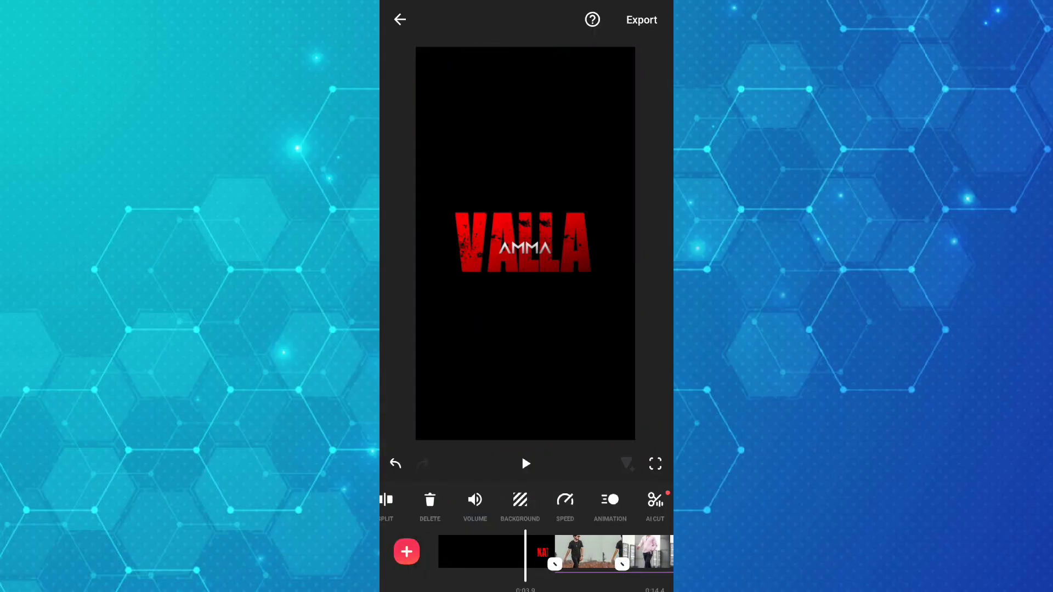
click(525, 463)
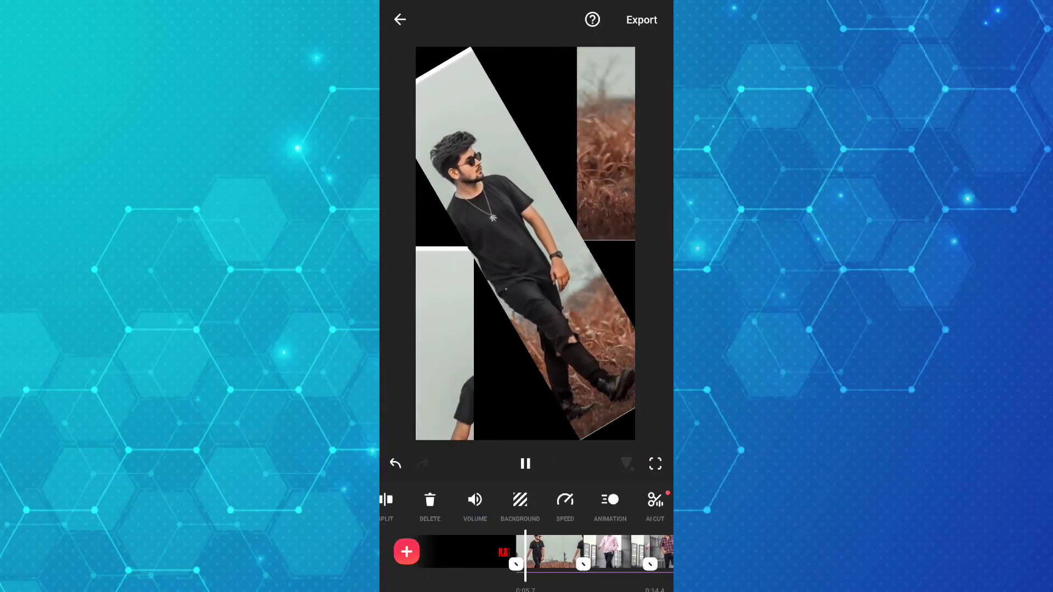
click(526, 463)
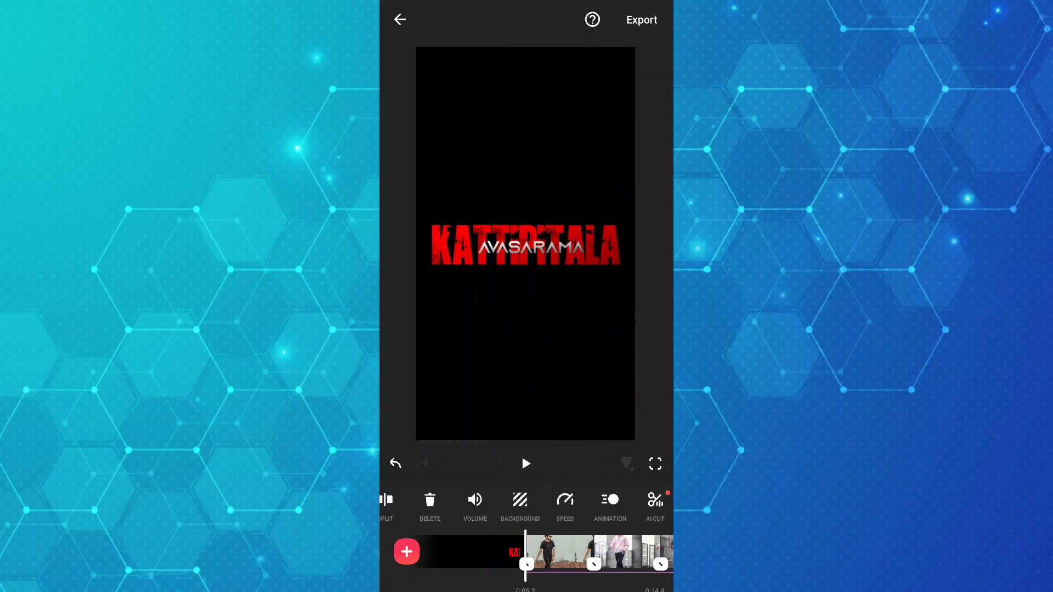
- Add a Vibrate Strobe effect with a raised value across the photo clips
drag(430, 502, 651, 502)
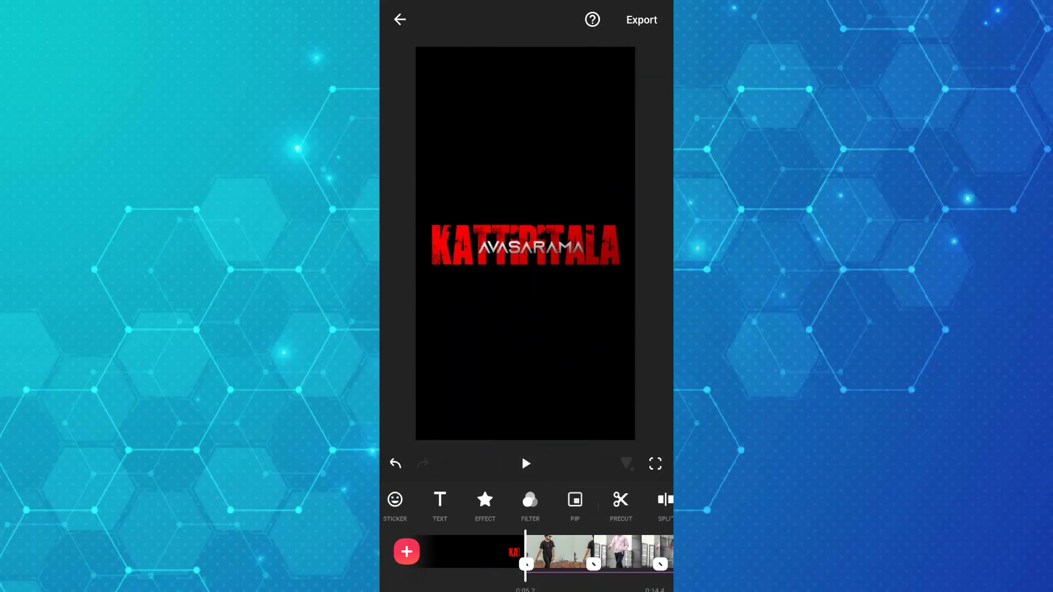
click(518, 500)
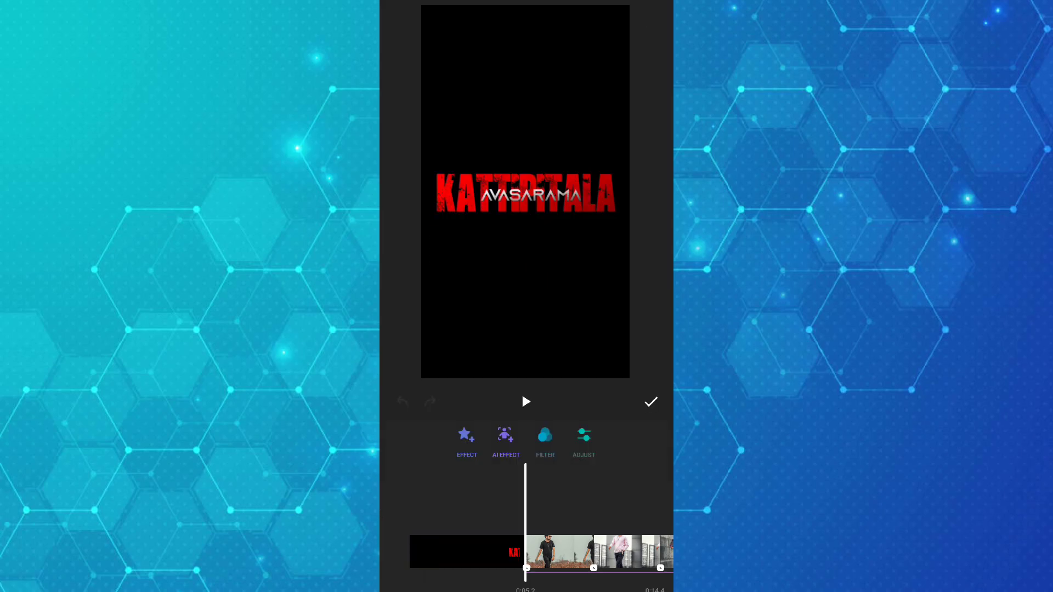
click(466, 438)
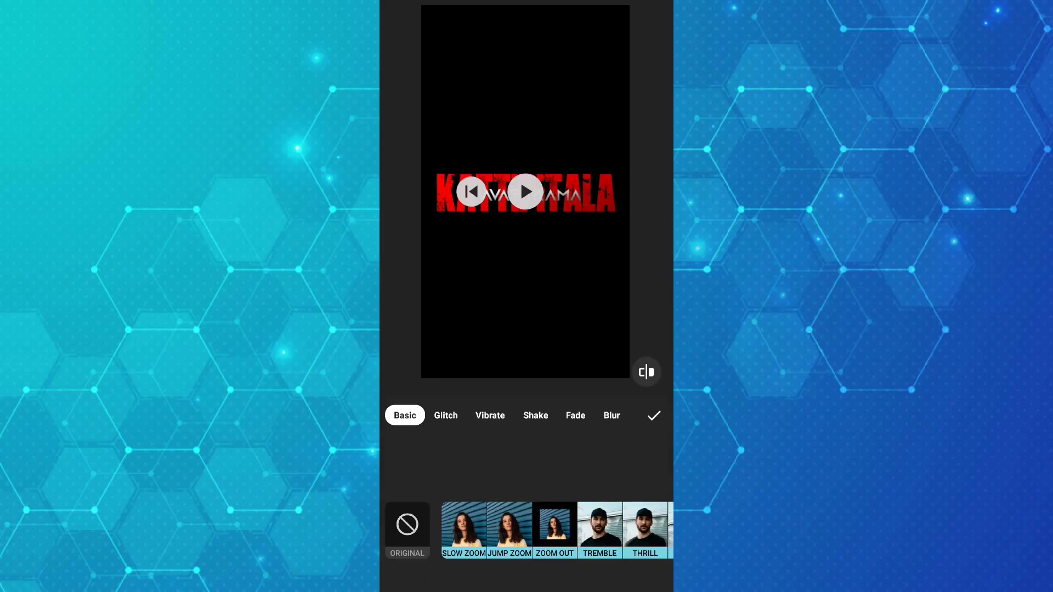
click(531, 415)
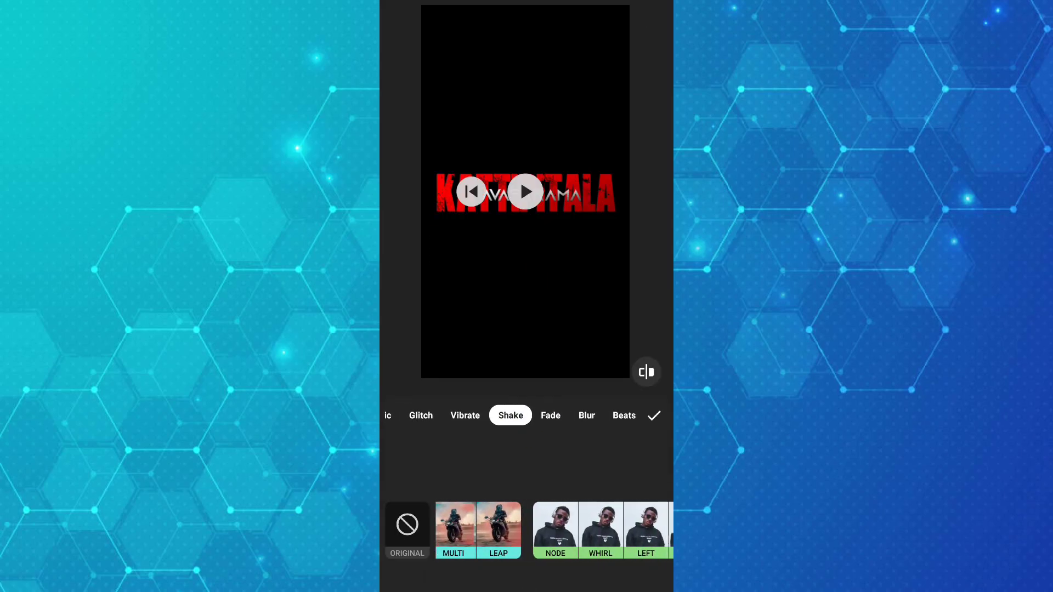
click(465, 416)
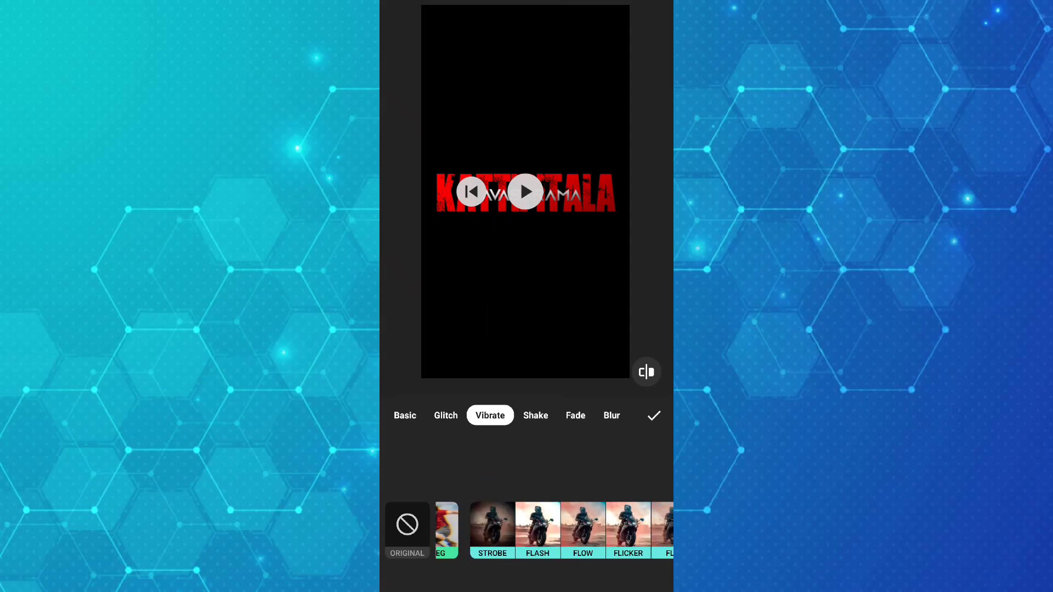
click(492, 527)
drag(524, 468, 582, 467)
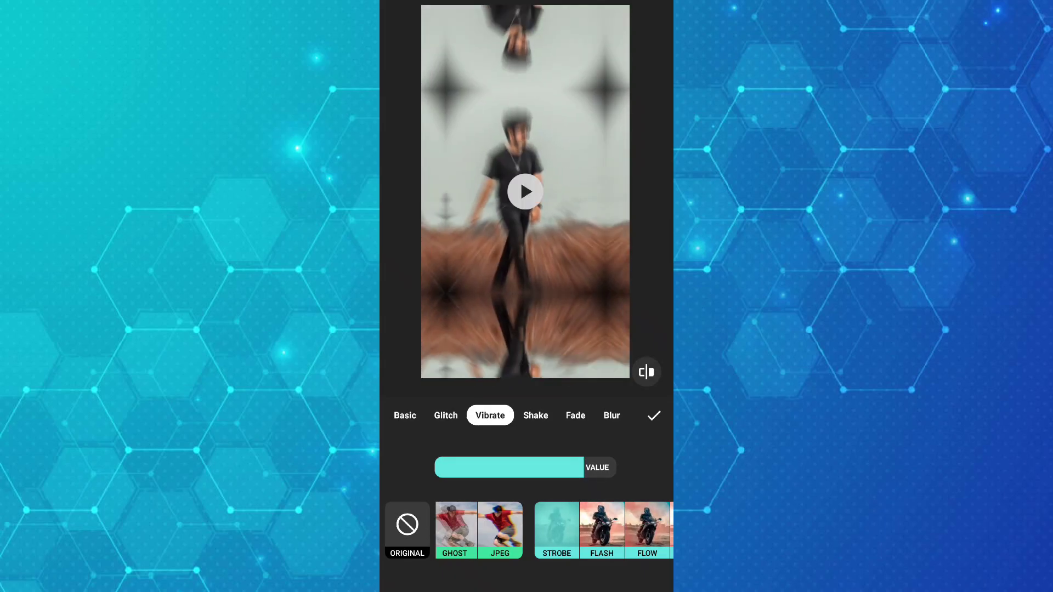
click(654, 416)
drag(531, 512, 571, 526)
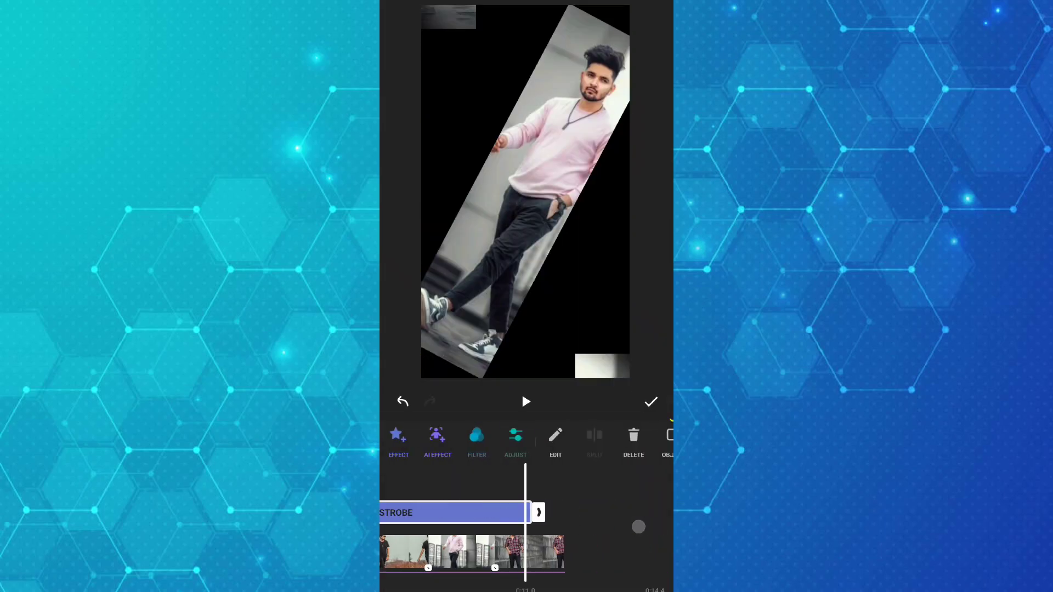
click(586, 528)
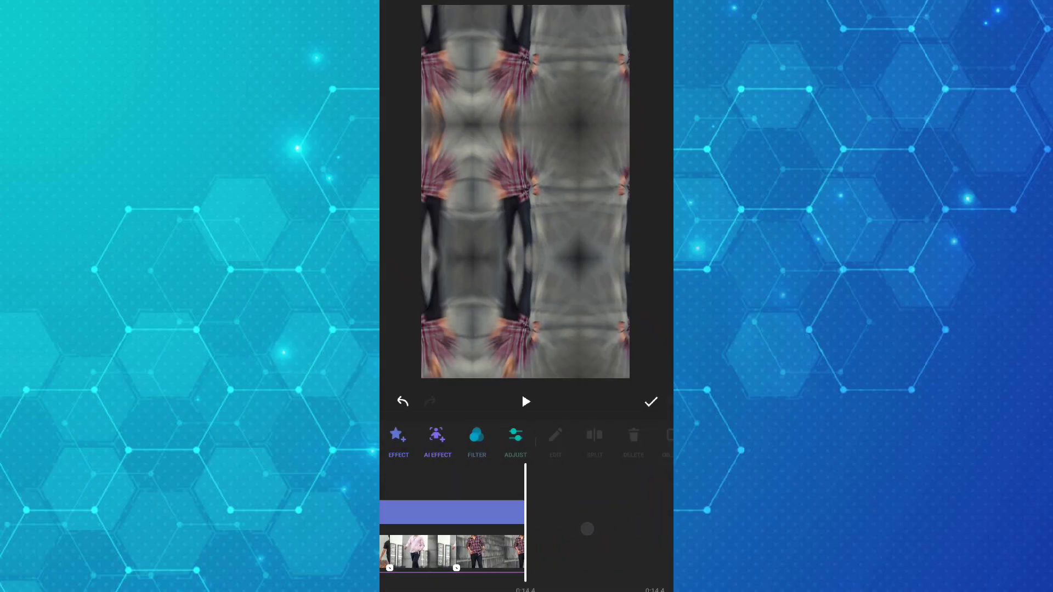
click(650, 402)
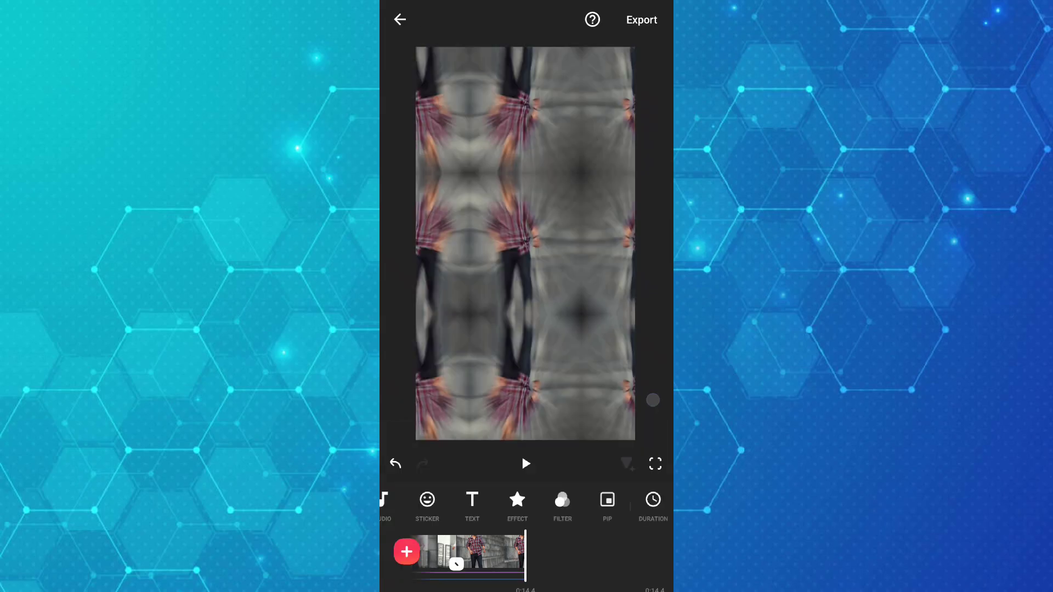
scroll(527, 553, left, 10)
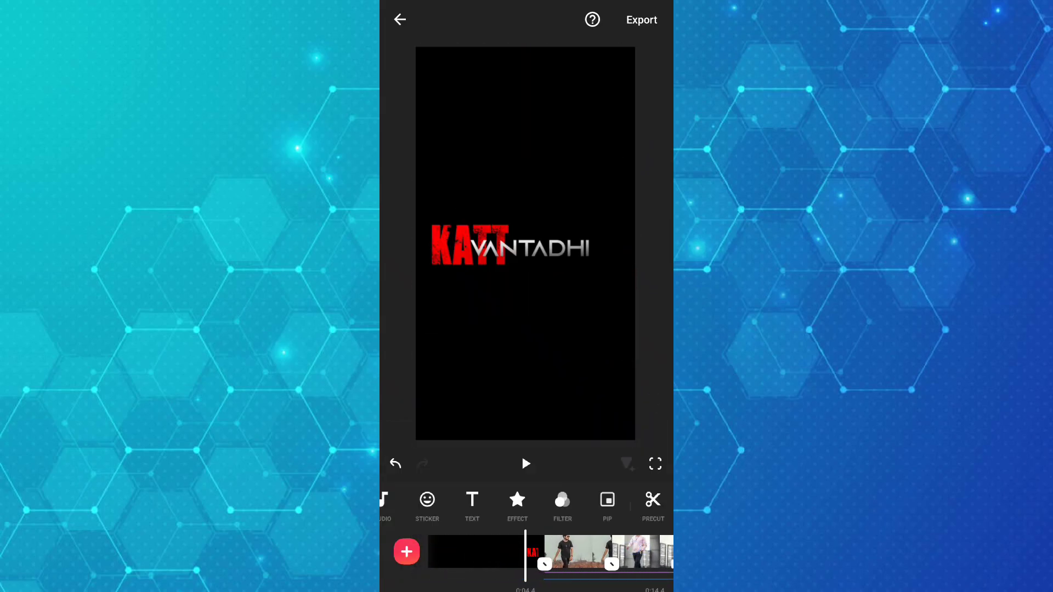
- Play the whole video from the title card to preview it
click(525, 463)
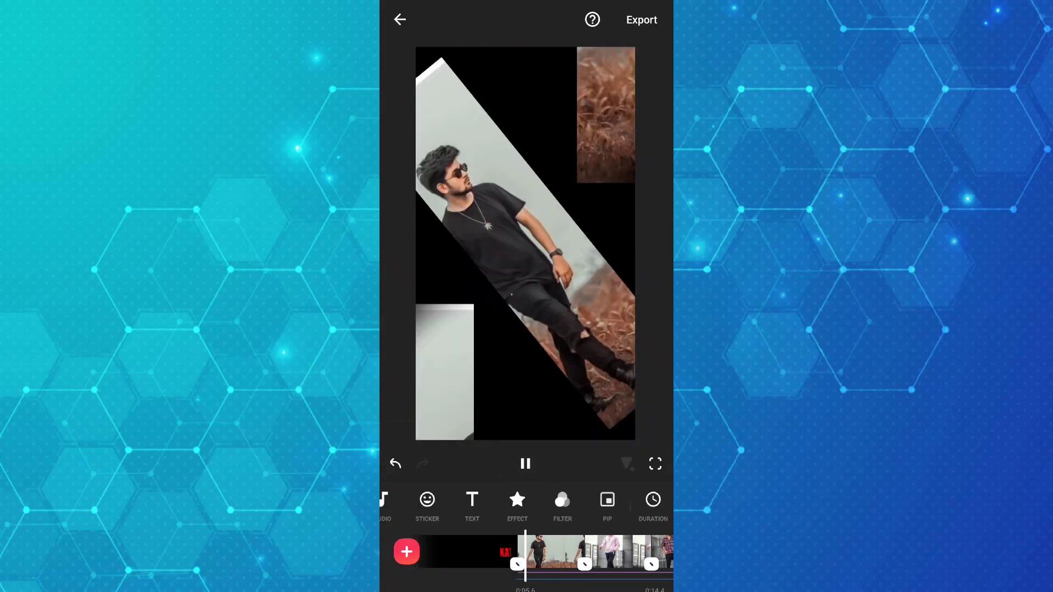